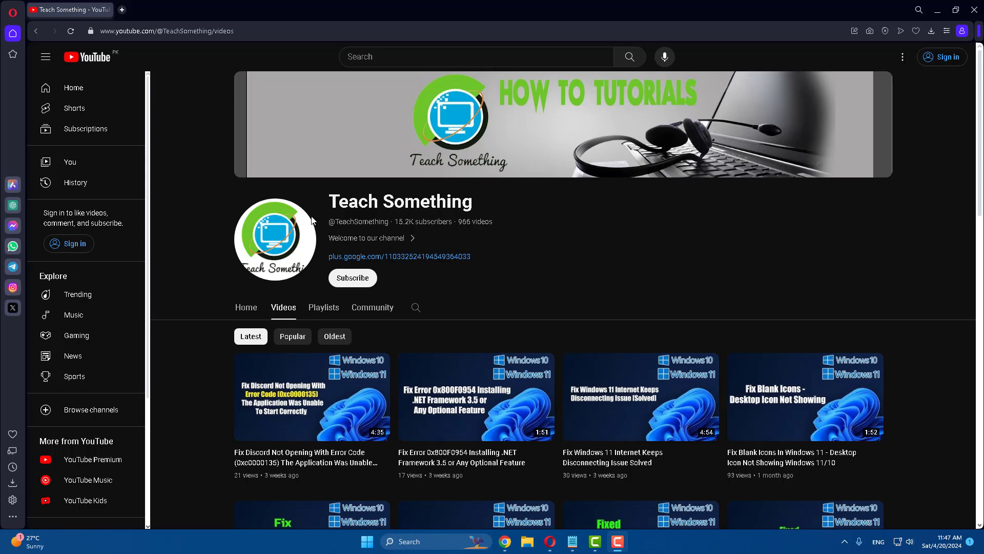
Show the Notepad note 'Fix Problems Starting Windows Defender In Windows 11/10', then minimize it
left_click_drag(328, 201, 585, 203)
left_click(585, 200)
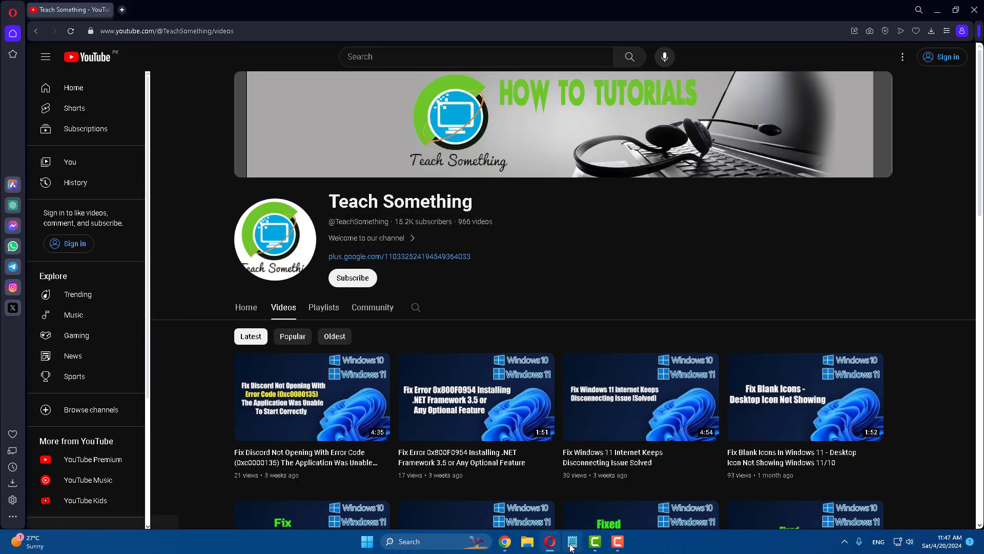
key("alt+Tab")
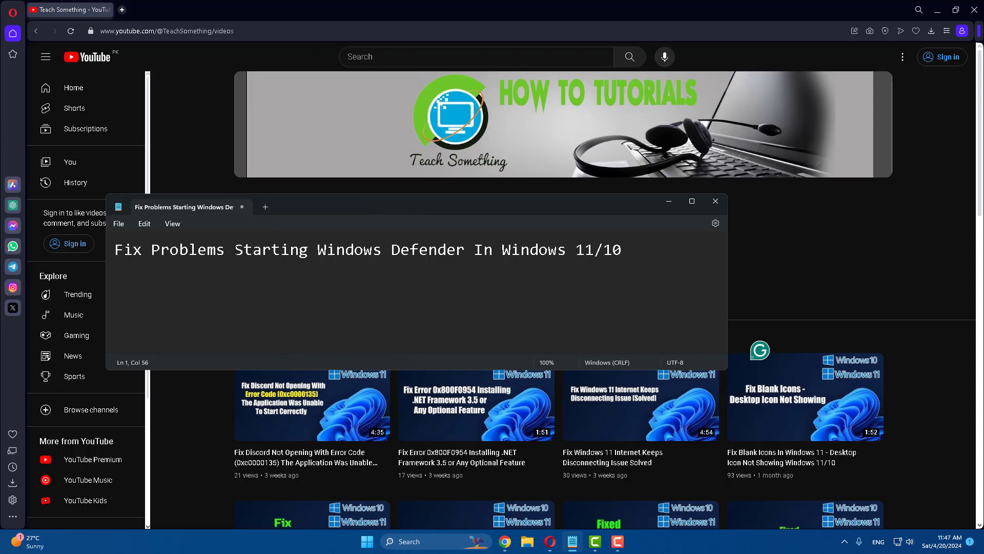
left_click_drag(236, 249, 114, 254)
left_click(631, 256)
left_click(355, 257)
left_click(667, 203)
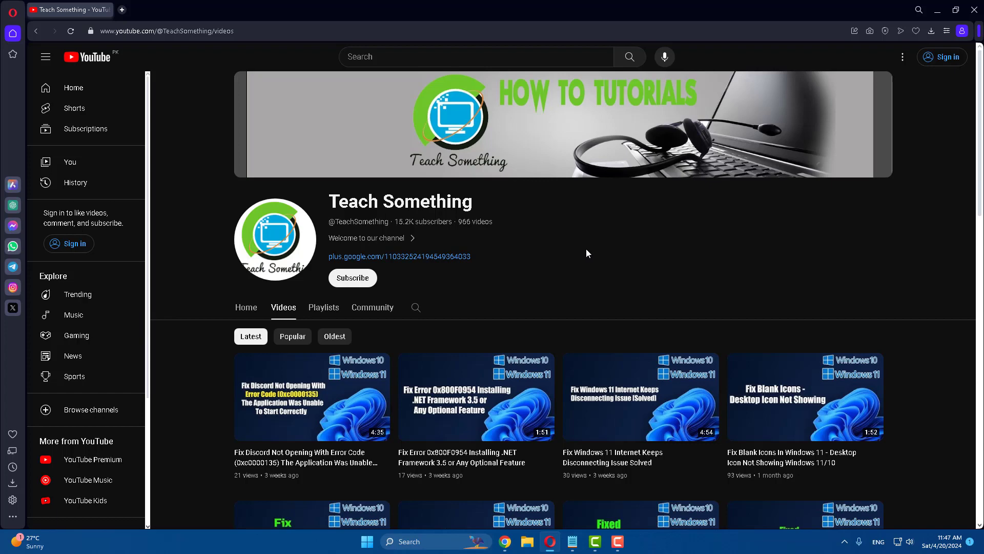
Review the five pending Windows updates, including the Defender security intelligence update, then close Settings
left_click(374, 544)
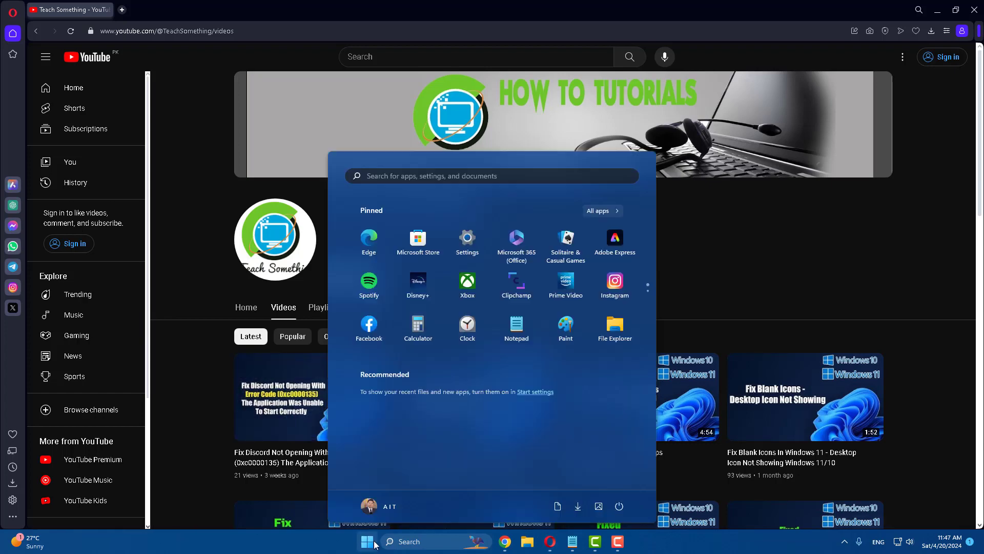
left_click(466, 239)
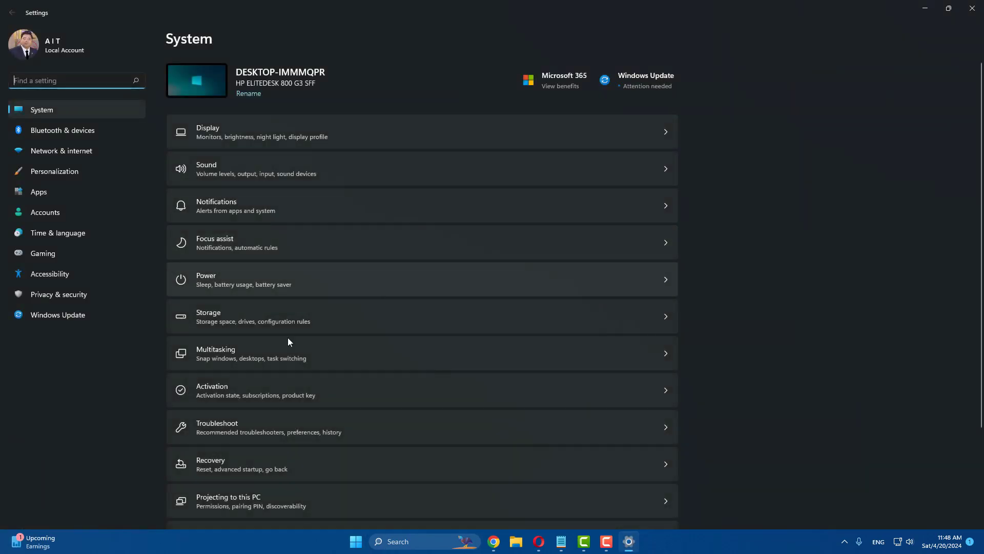
left_click(49, 323)
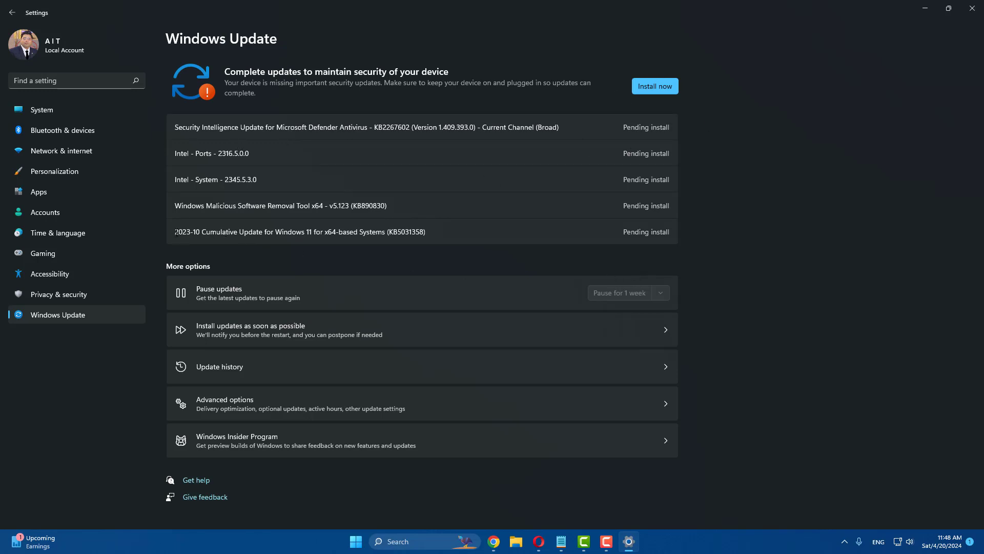
left_click_drag(175, 232, 646, 233)
left_click(646, 233)
left_click(978, 5)
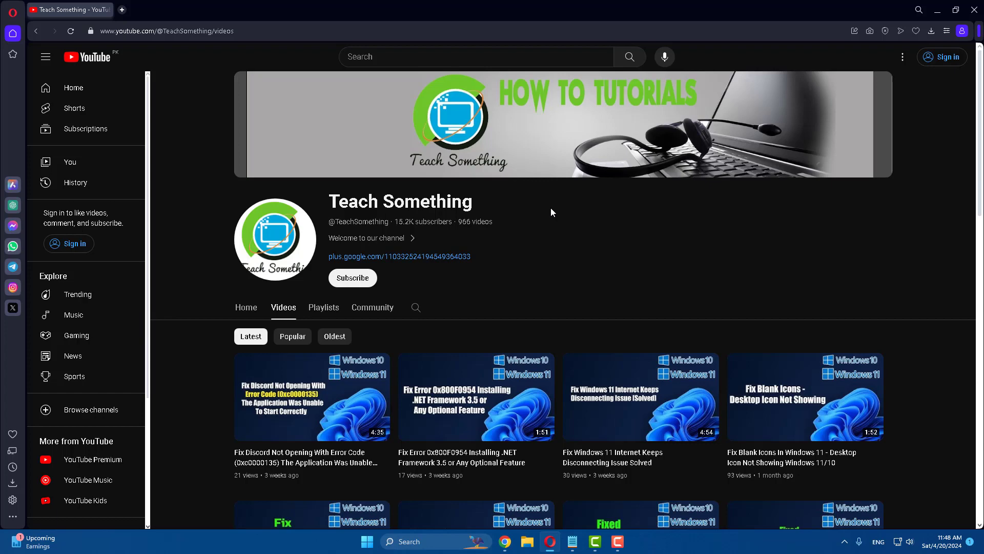
Open Control Panel via search and browse the 60 programs in Programs and Features
left_click(420, 541)
type("control panel")
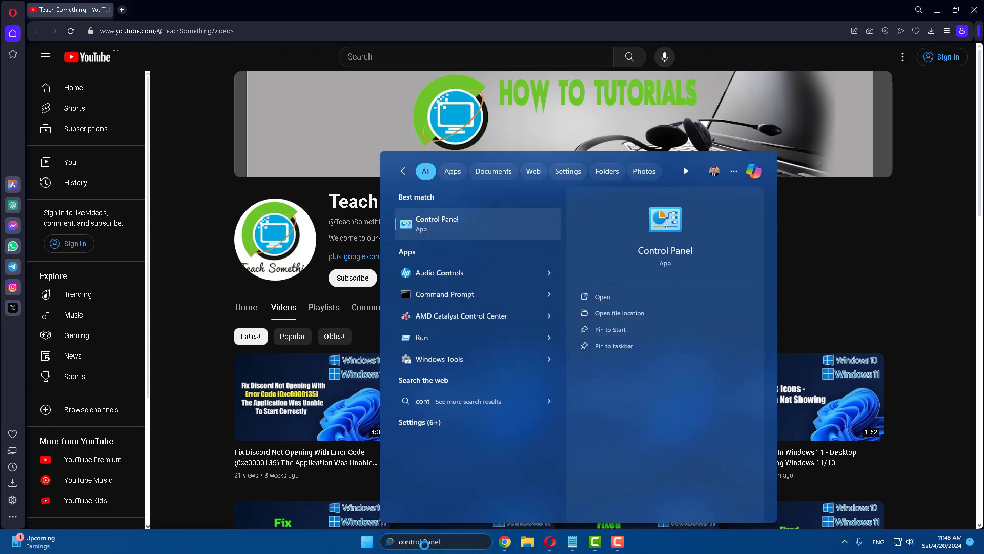
type(" penal")
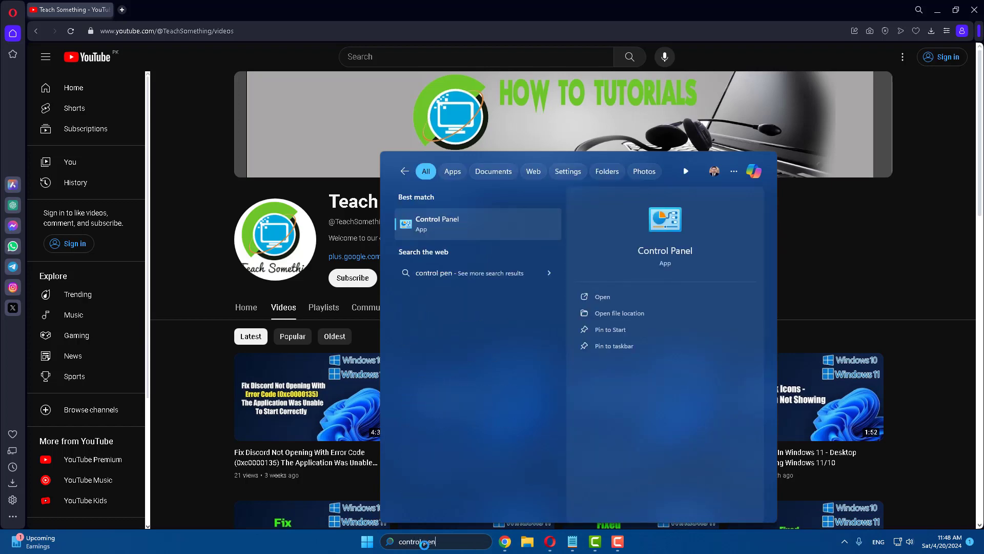
left_click(444, 225)
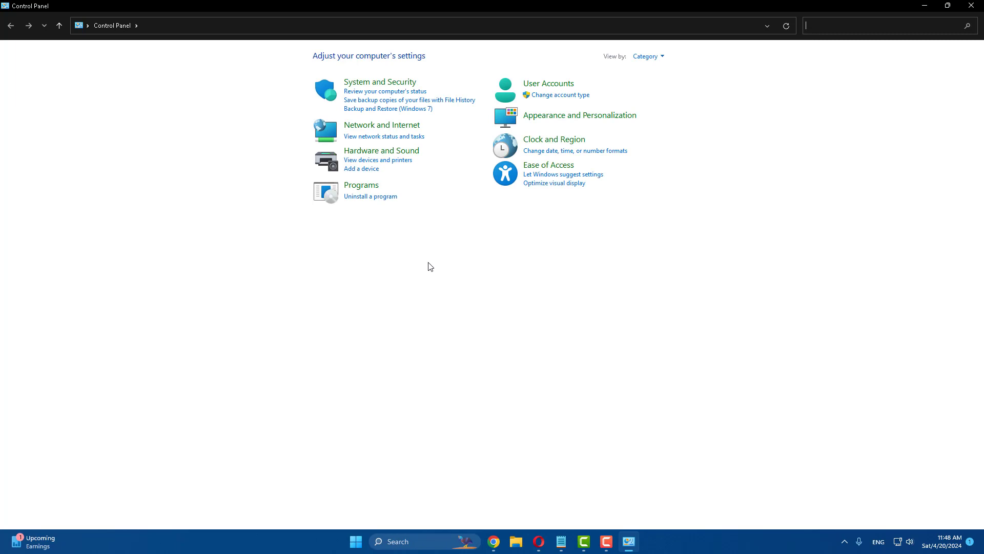
left_click(360, 186)
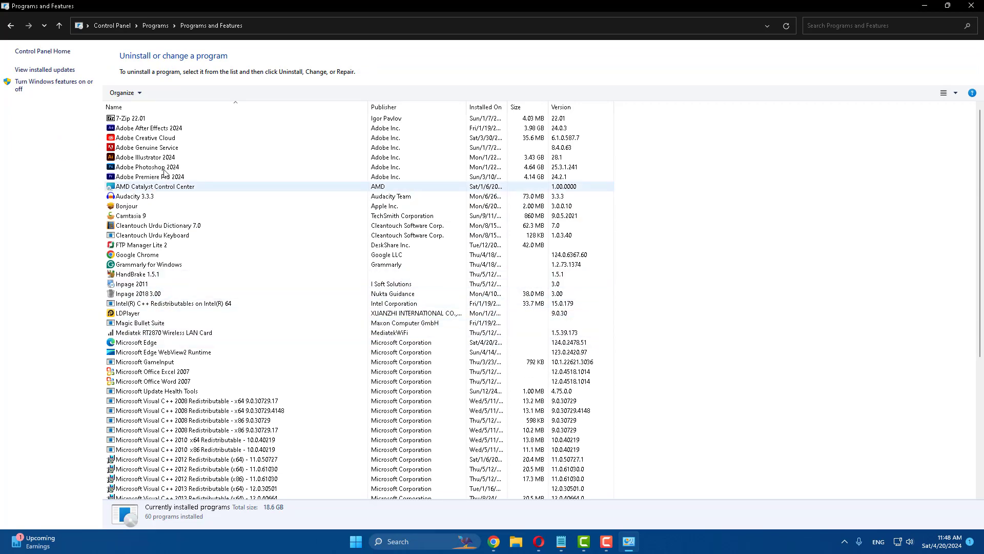
scroll(157, 339, "down", 7)
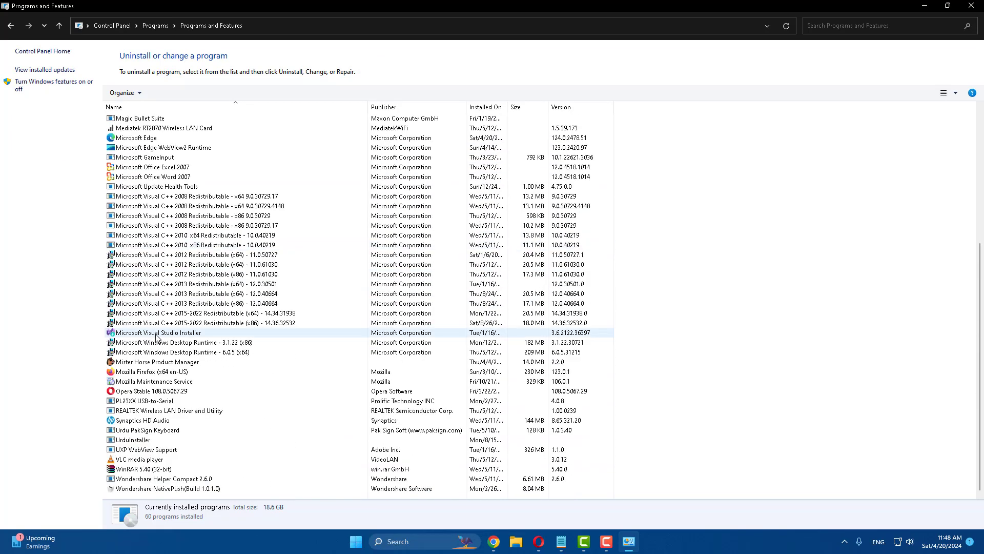
scroll(157, 339, "up", 7)
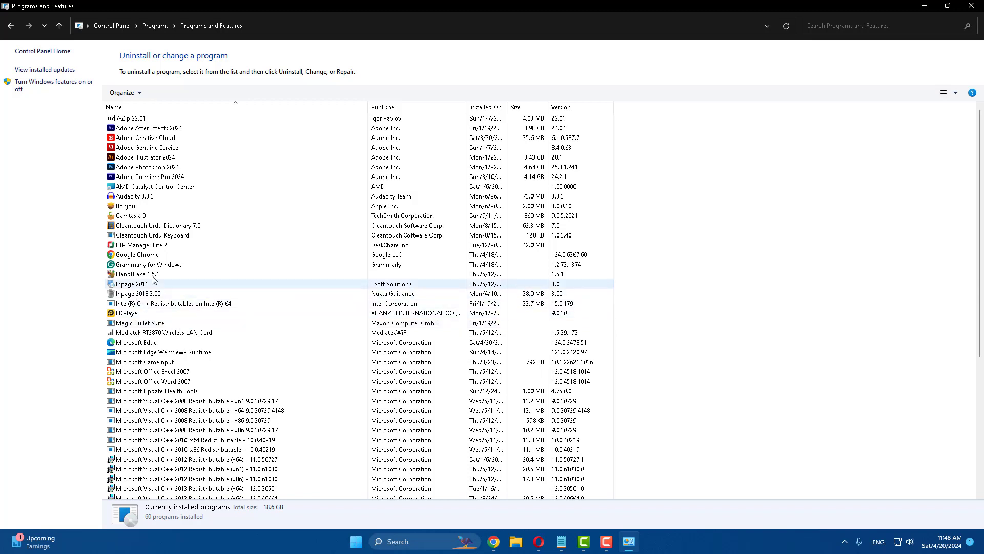
left_click(128, 227)
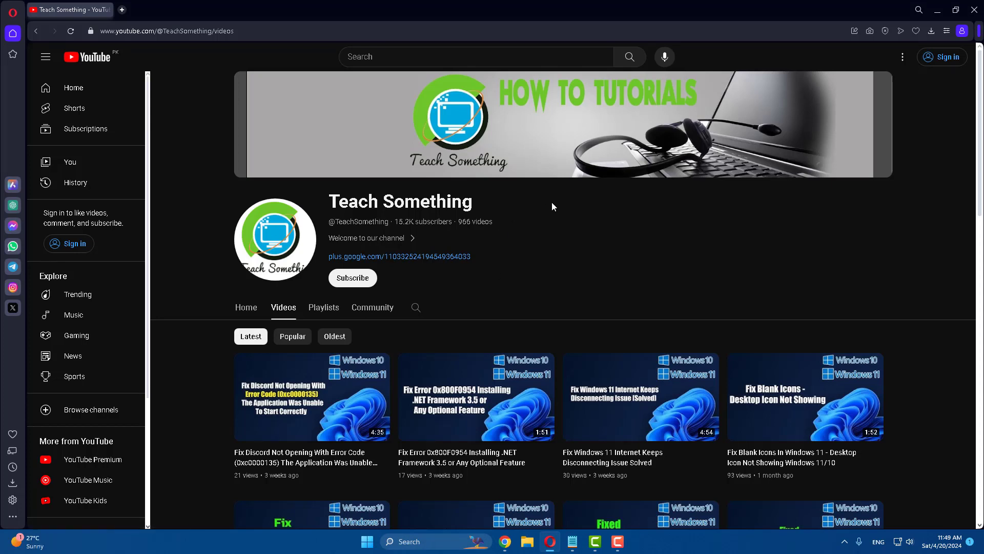
Launch the Services app from a 'Services' search
left_click(410, 544)
type("Services")
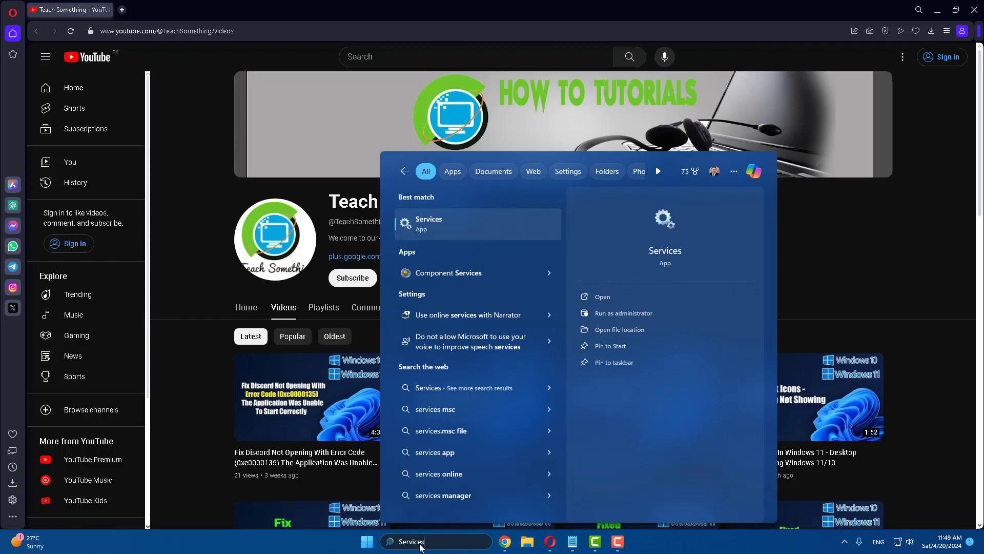
left_click(423, 223)
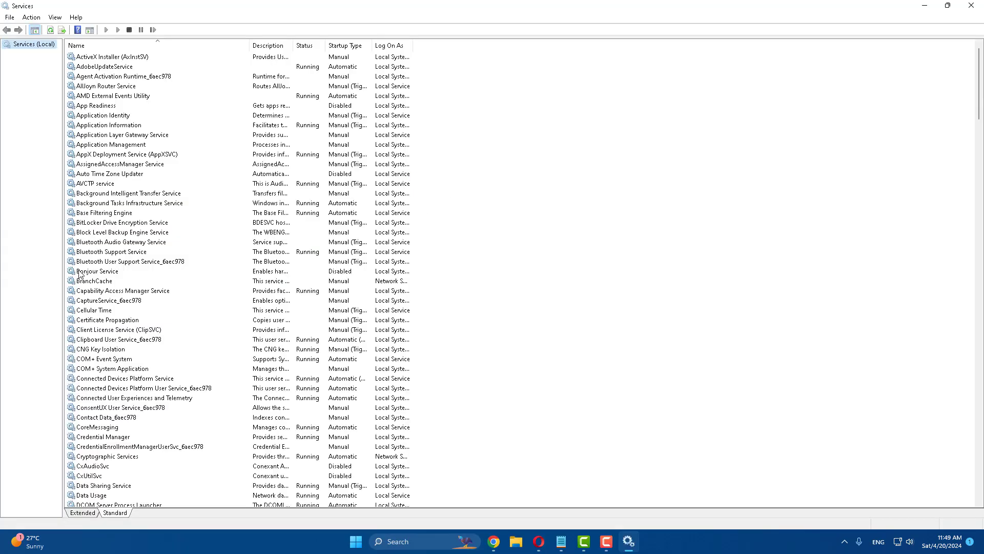
Confirm Security Center is running with Automatic (Delayed Start) startup, then close Services
left_click(88, 263)
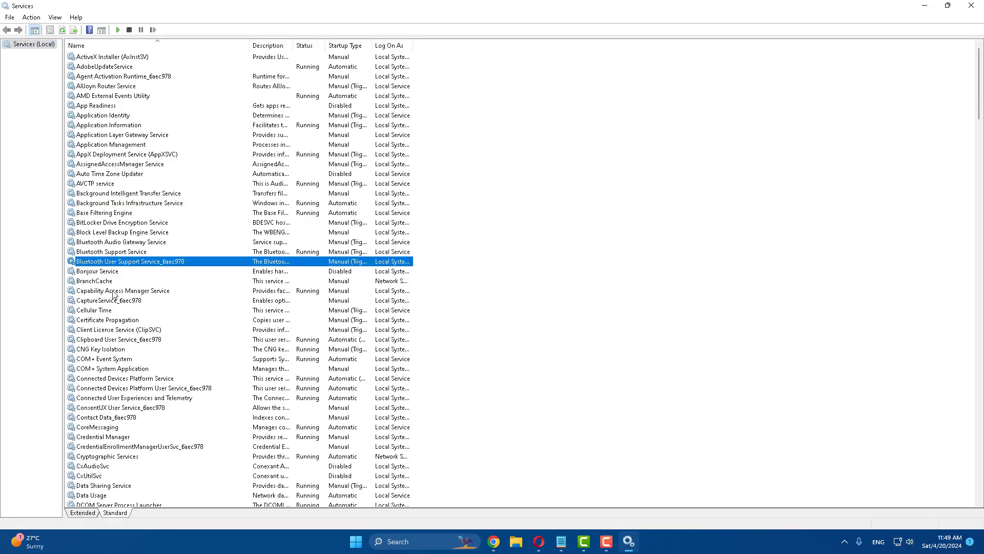
key("s")
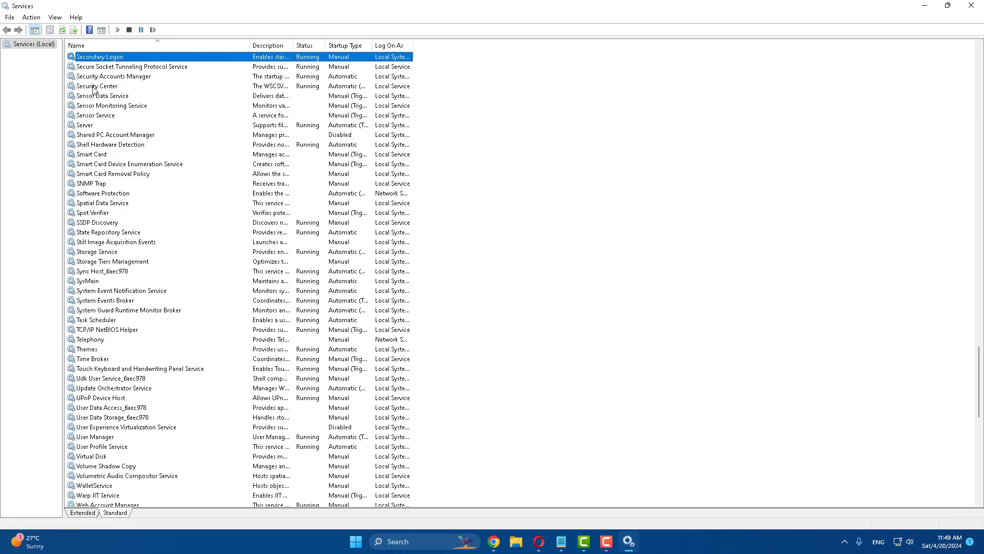
left_click(97, 87)
double_click(97, 88)
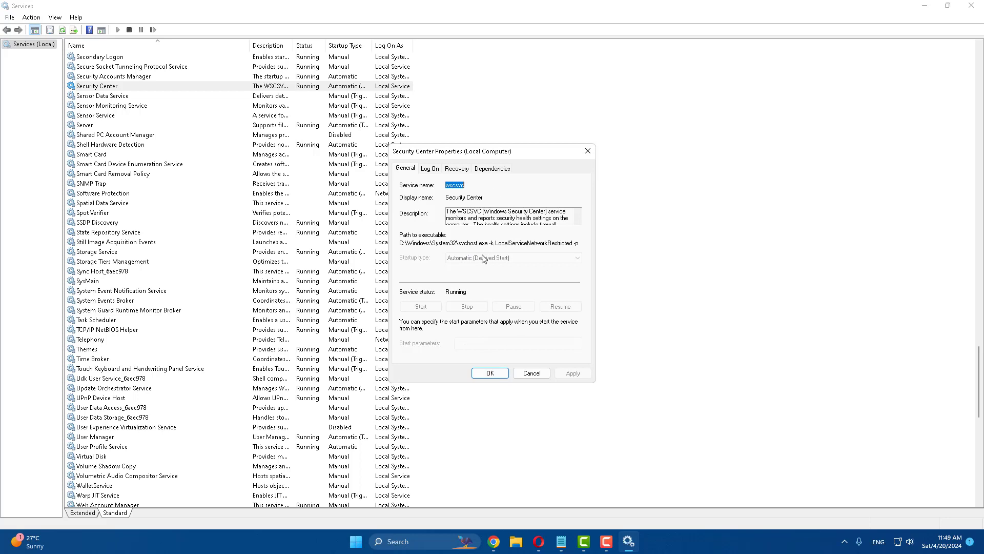
left_click(490, 373)
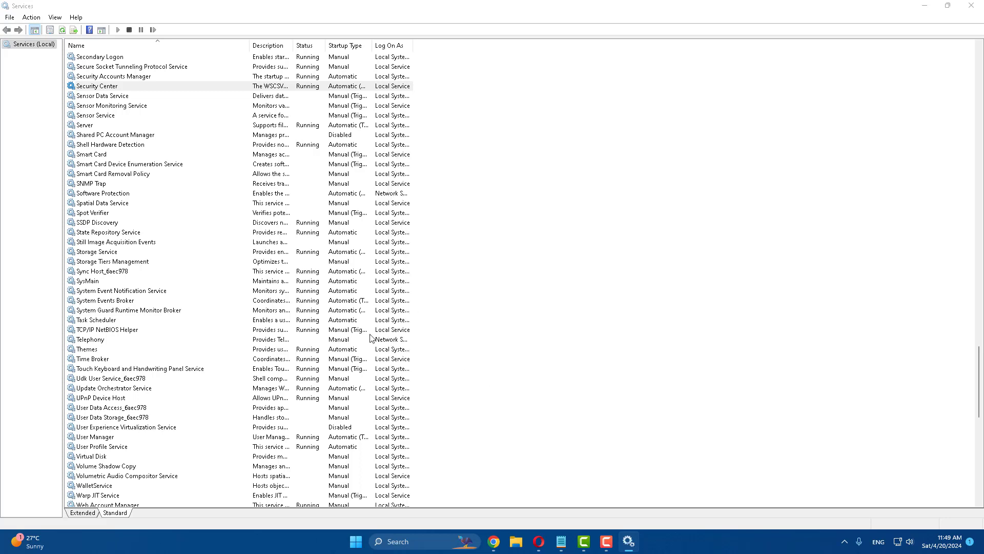
left_click(971, 5)
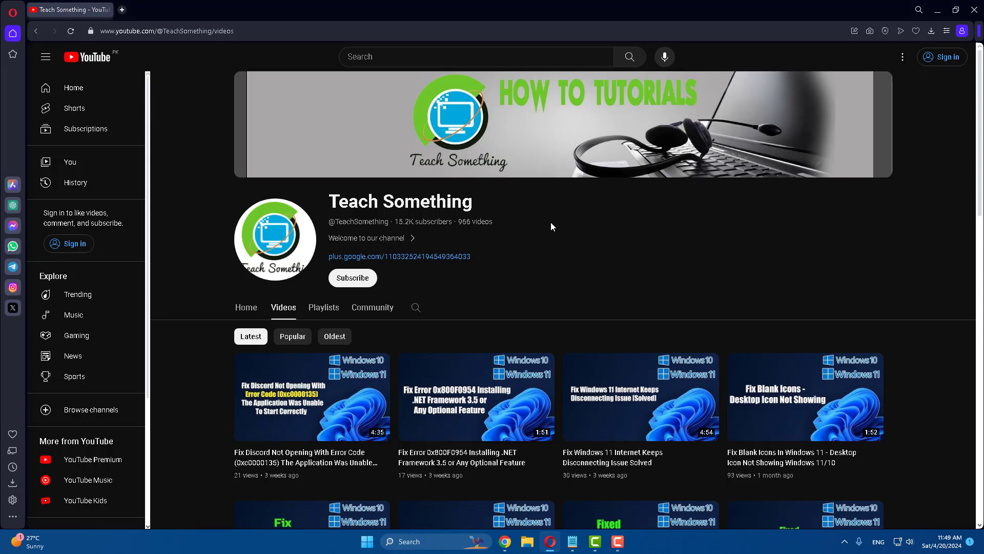
Launch Registry Editor as administrator from a 'registry edi' search
left_click(415, 544)
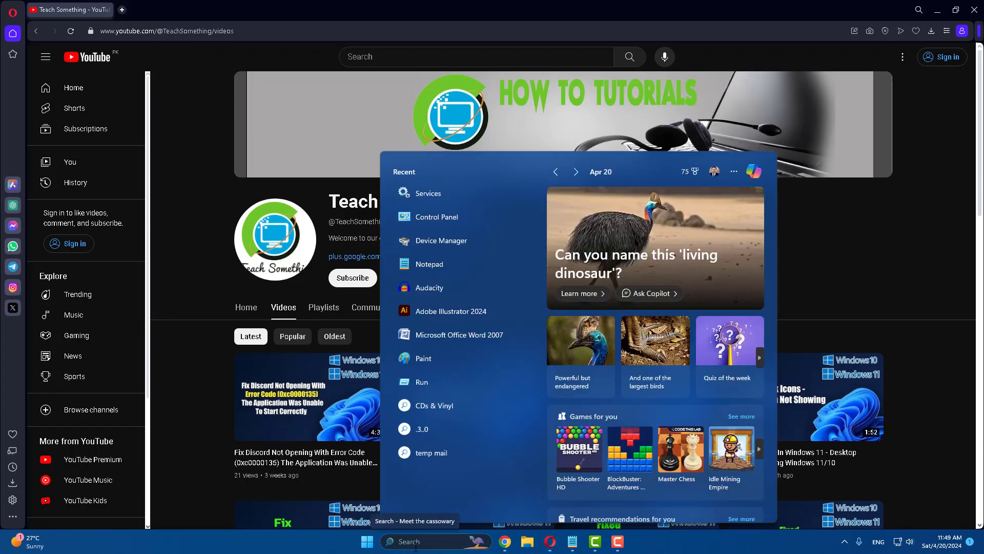
type("regi")
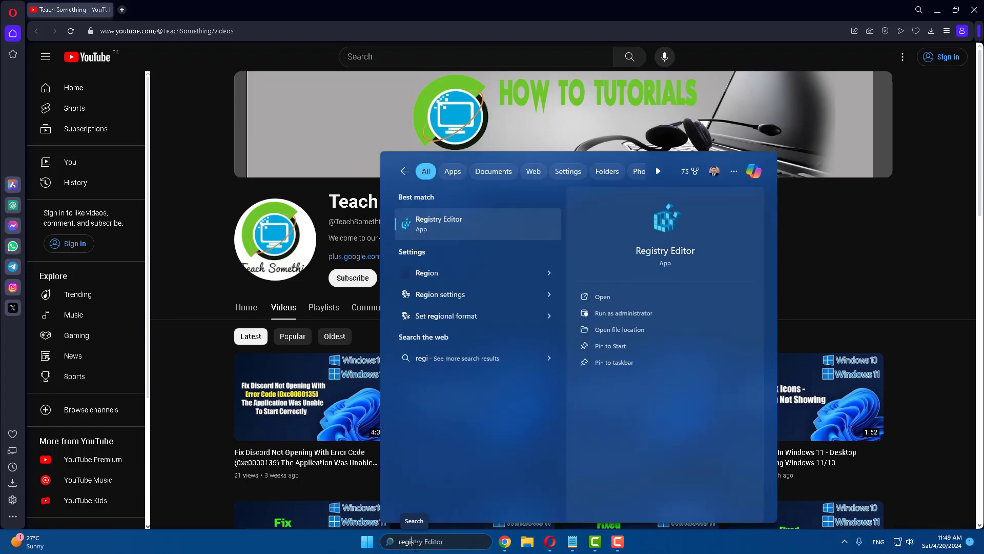
type("stry editor")
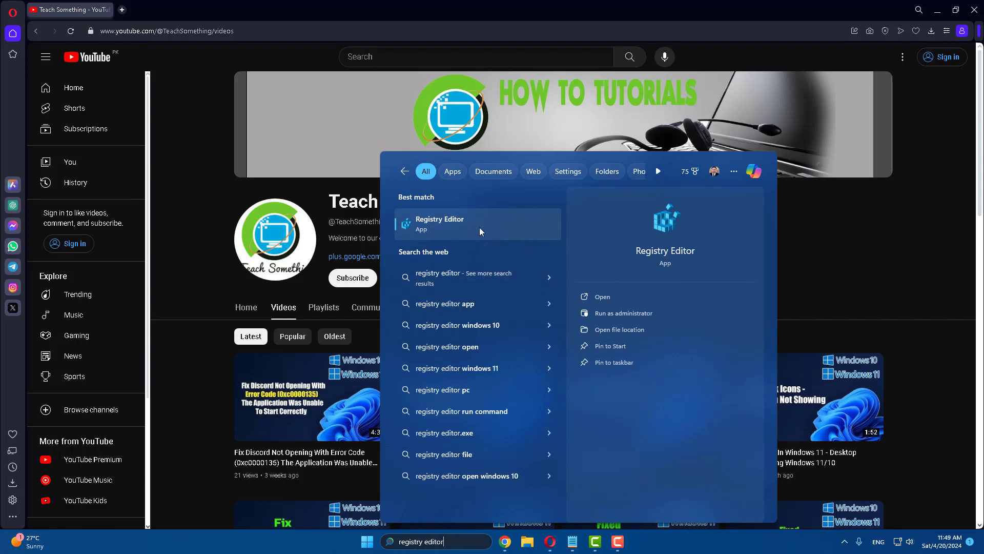
right_click(451, 228)
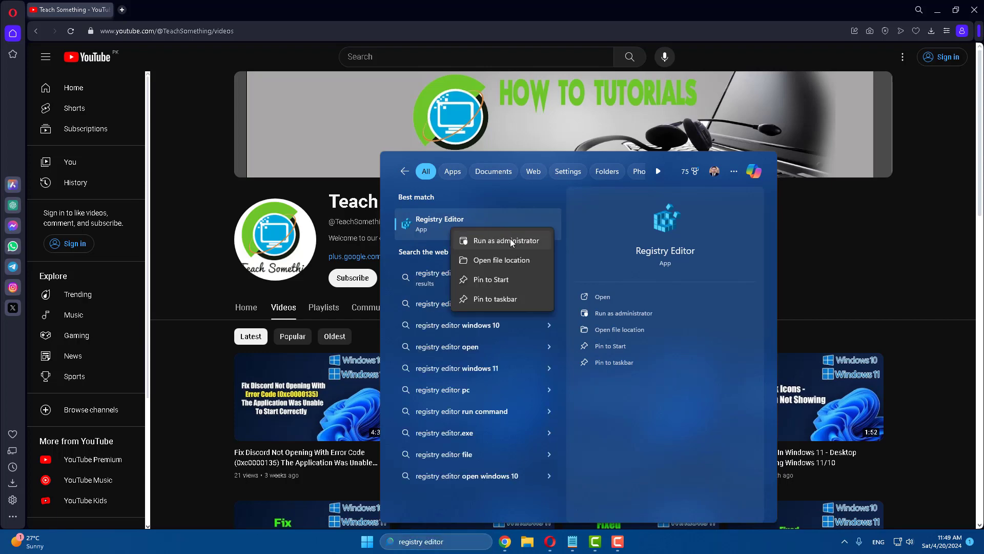
left_click(509, 238)
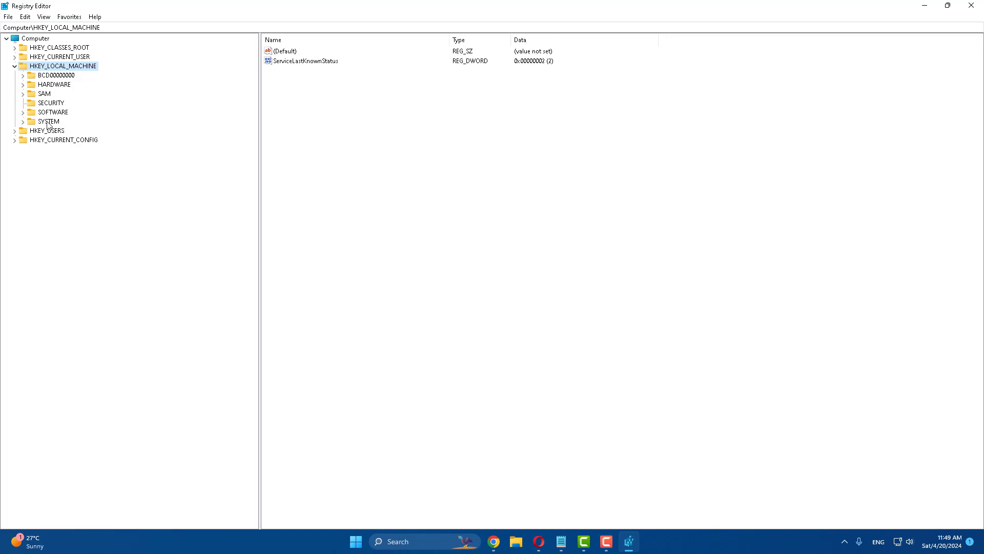
Navigate to HKEY_LOCAL_MACHINE\SOFTWARE\Policies\Microsoft\Windows Defender, showing DisableAntiSpyware set to 0
left_click(14, 66)
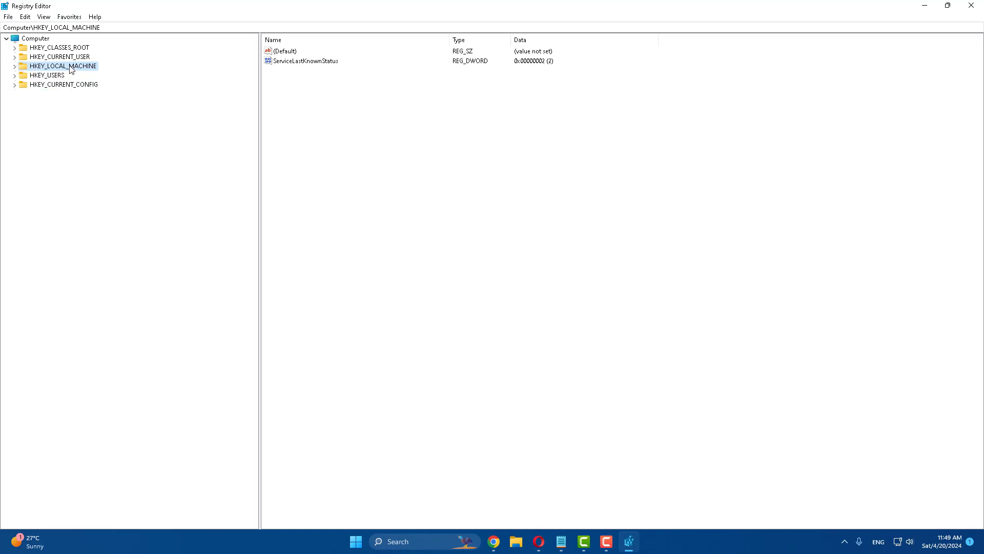
left_click(14, 66)
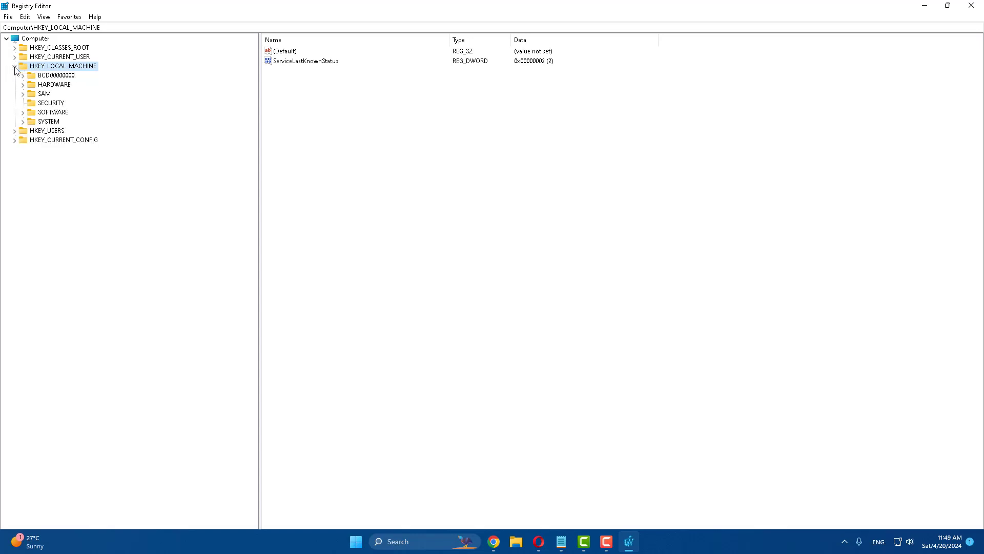
left_click(50, 113)
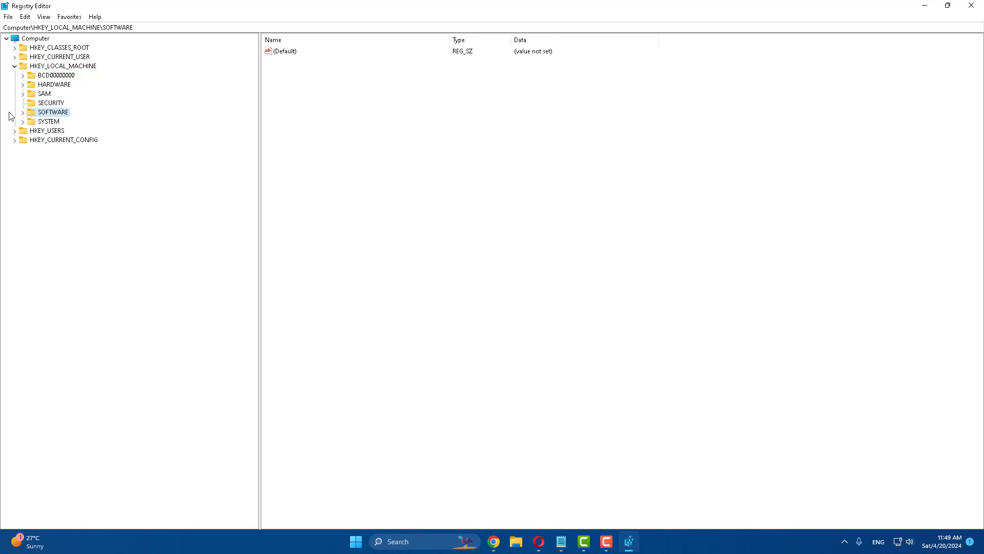
left_click(23, 112)
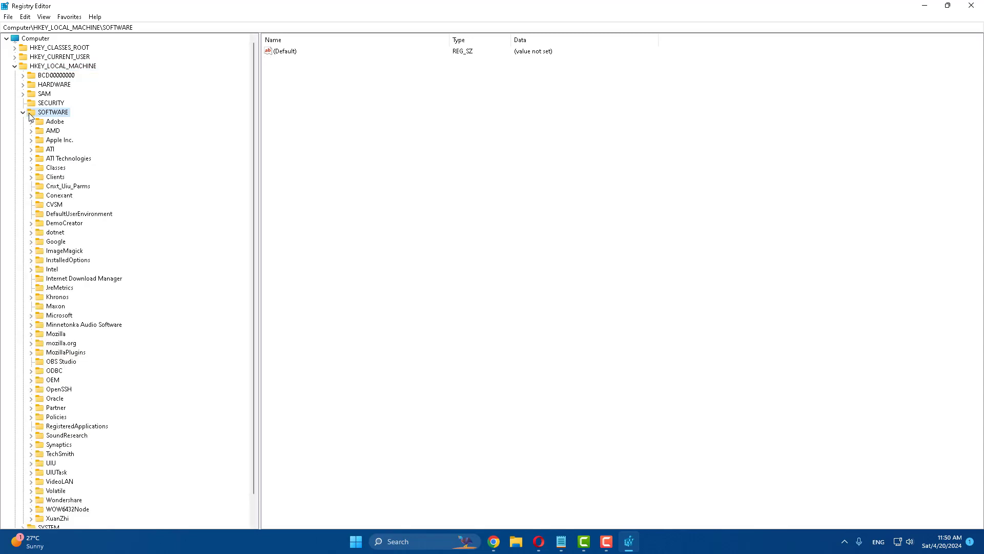
left_click(58, 417)
left_click(31, 417)
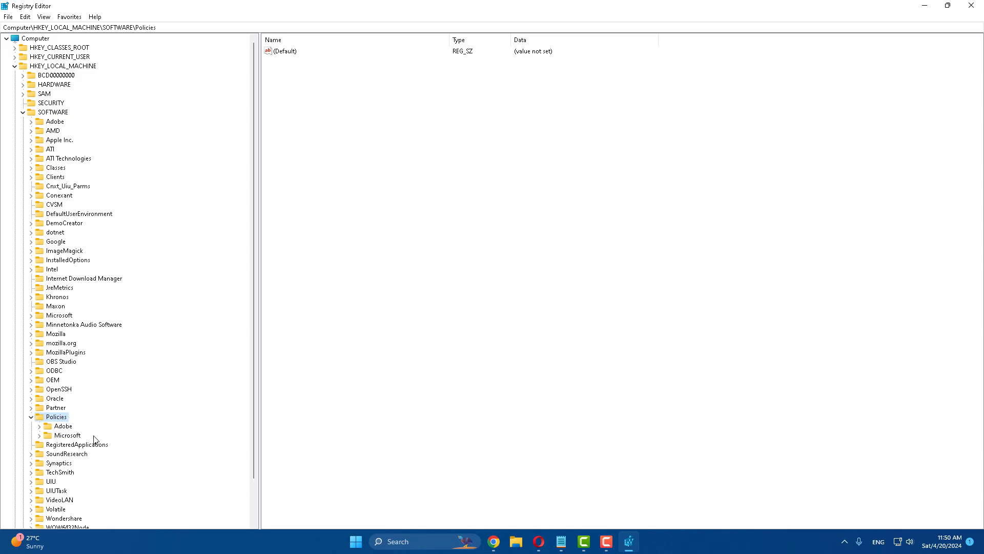
left_click(69, 436)
left_click(39, 436)
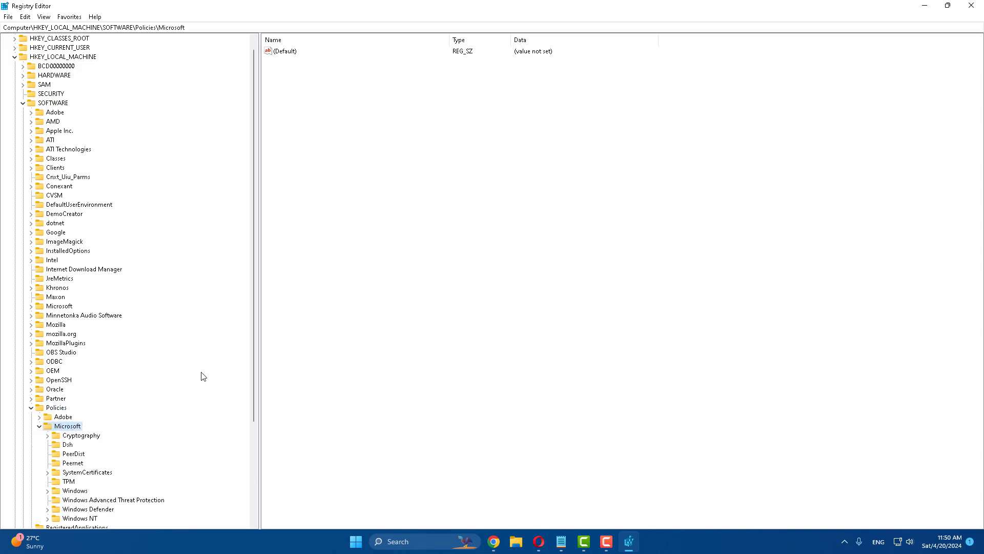
left_click_drag(251, 329, 250, 356)
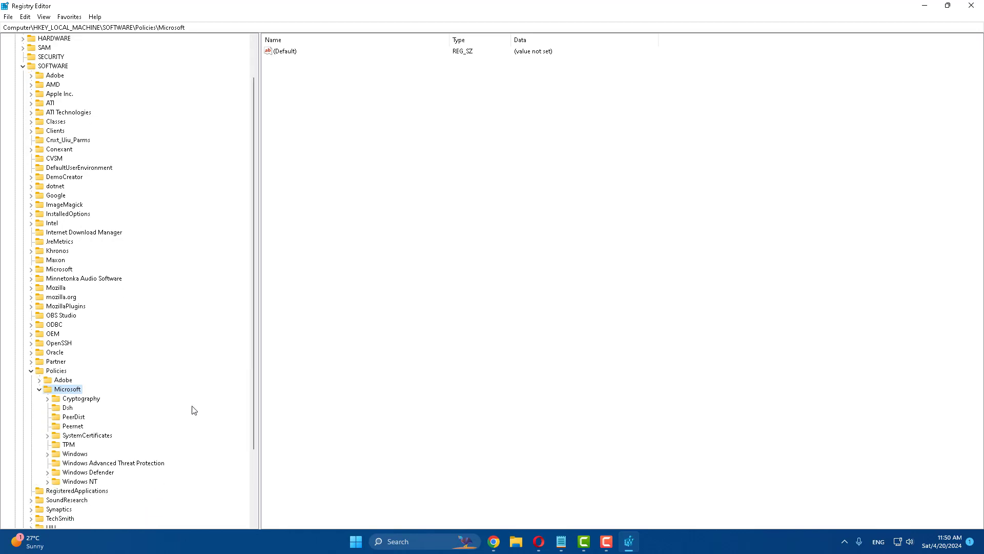
left_click(108, 473)
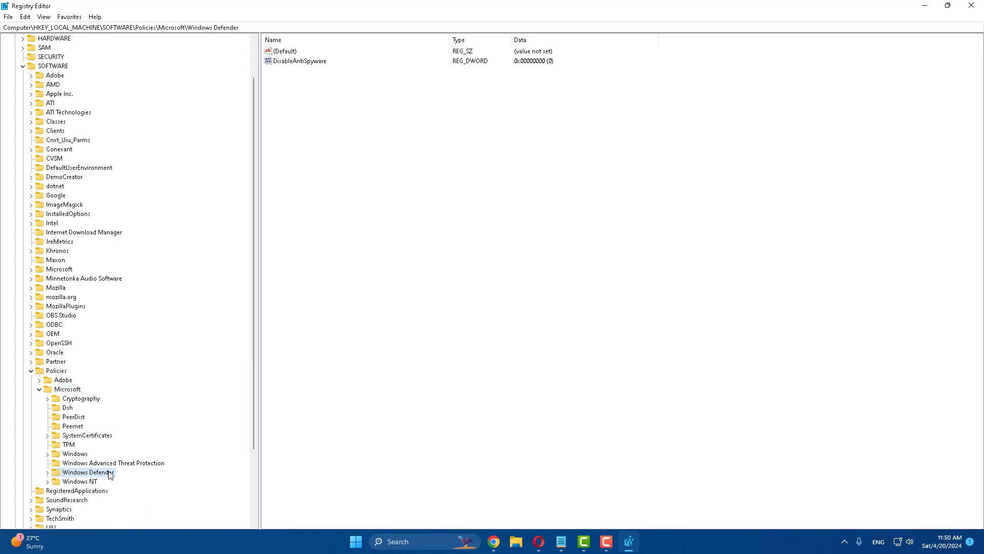
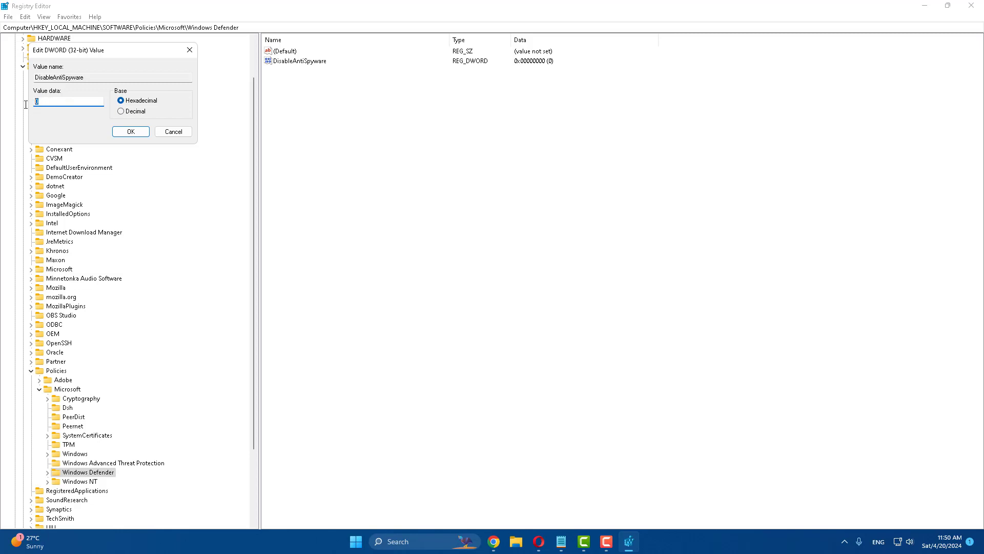
Keep DisableAntiSpyware at 0, collapse Microsoft through HKEY_LOCAL_MACHINE, and close Registry Editor
left_click(130, 131)
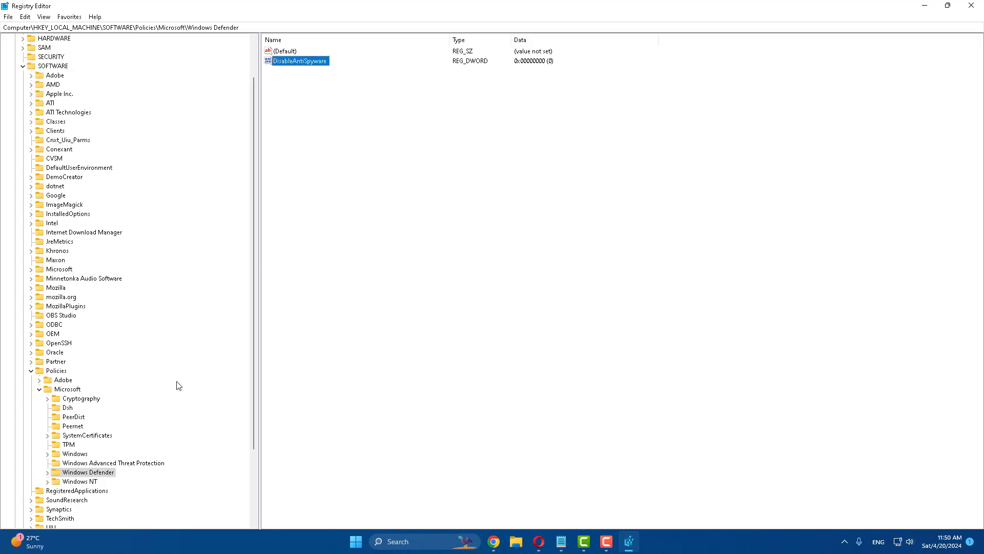
left_click(39, 387)
left_click(31, 370)
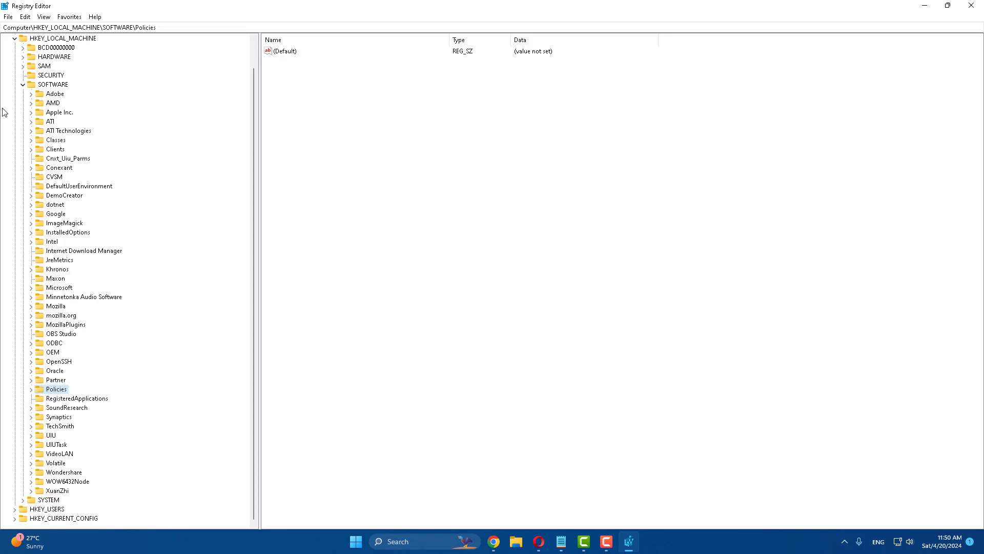
left_click(23, 85)
left_click(15, 65)
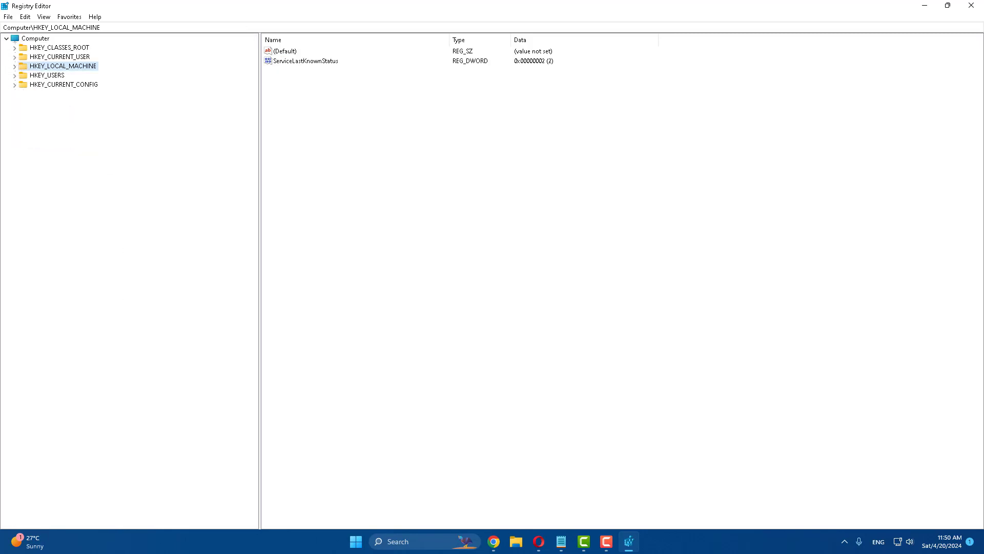
left_click(971, 5)
left_click(366, 541)
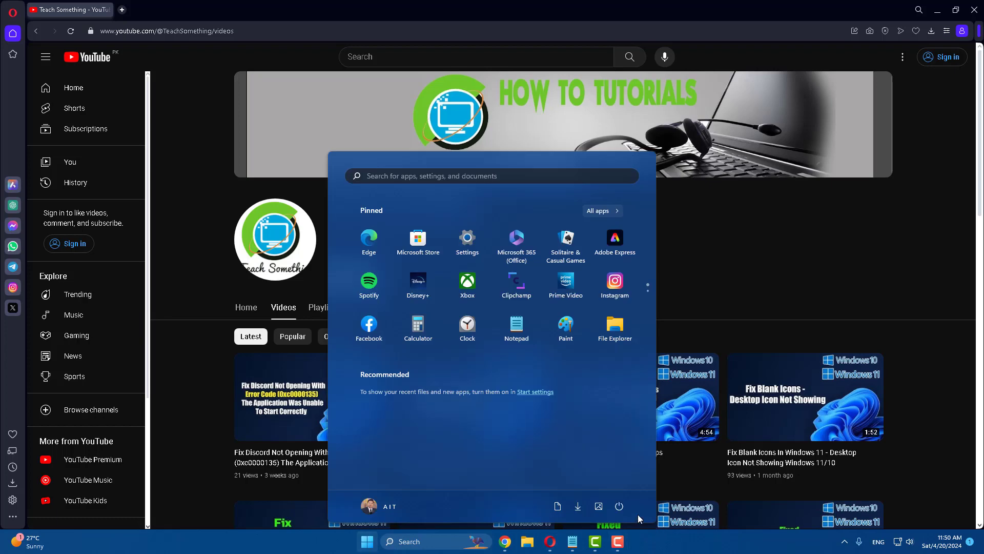
left_click(620, 506)
key("Escape")
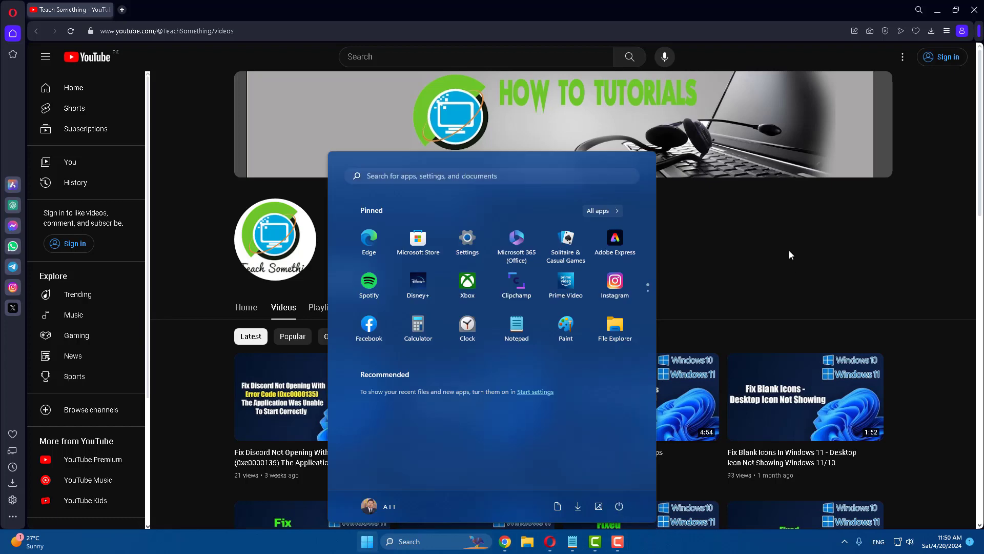
key("Escape")
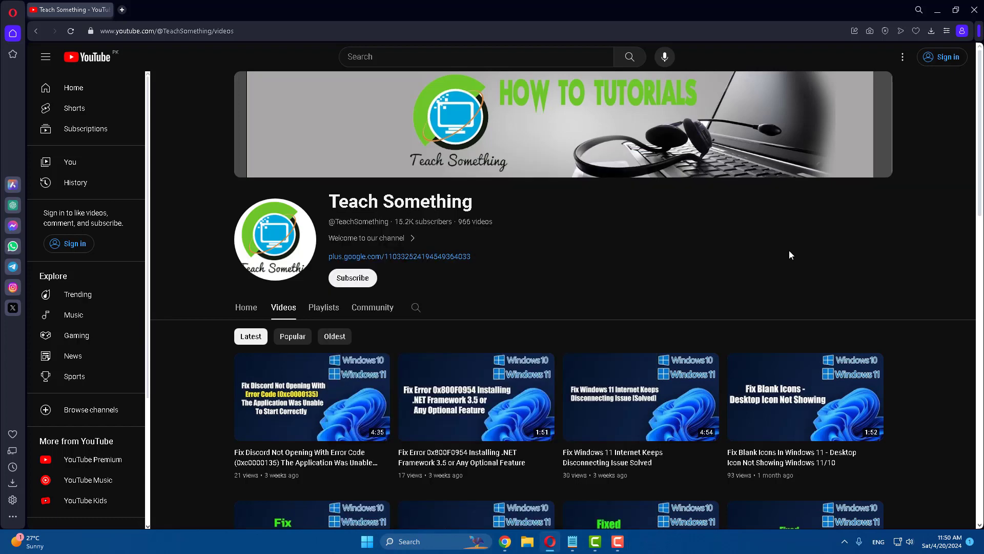